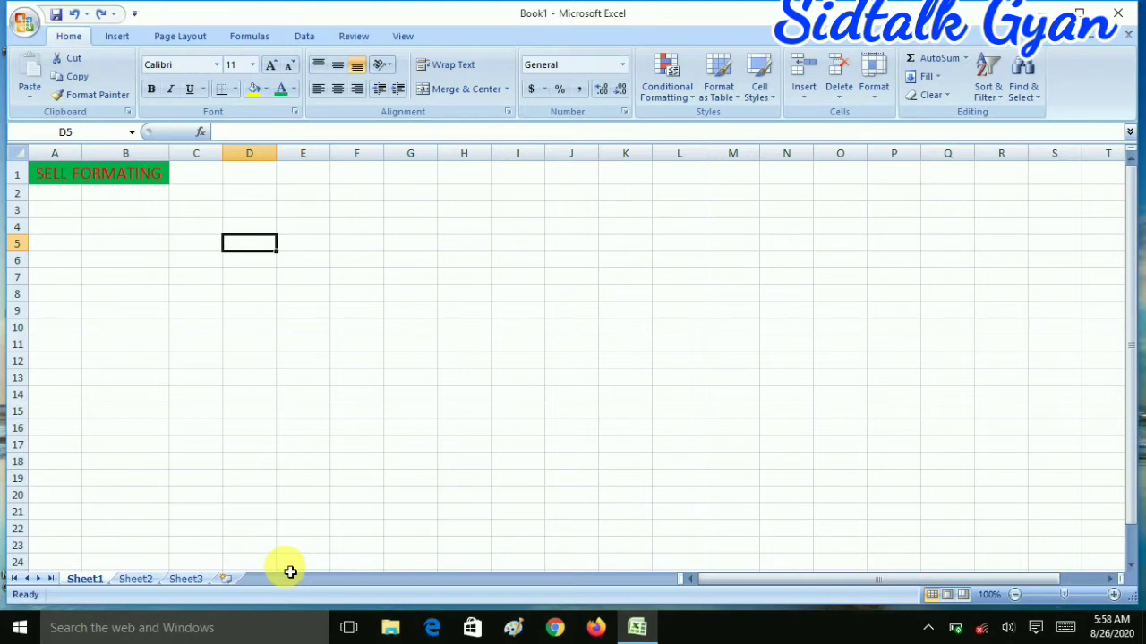
- Type ABC into D5 and 123 into D6, confirming each entry
{"action": "type", "text": "A"}
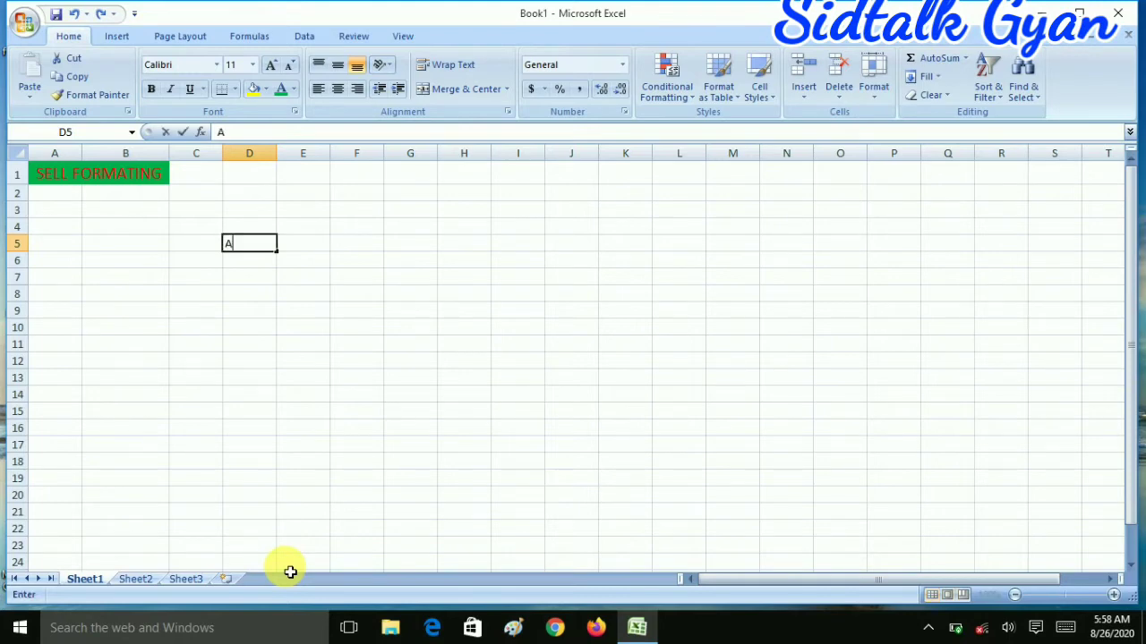
{"action": "type", "text": "BC"}
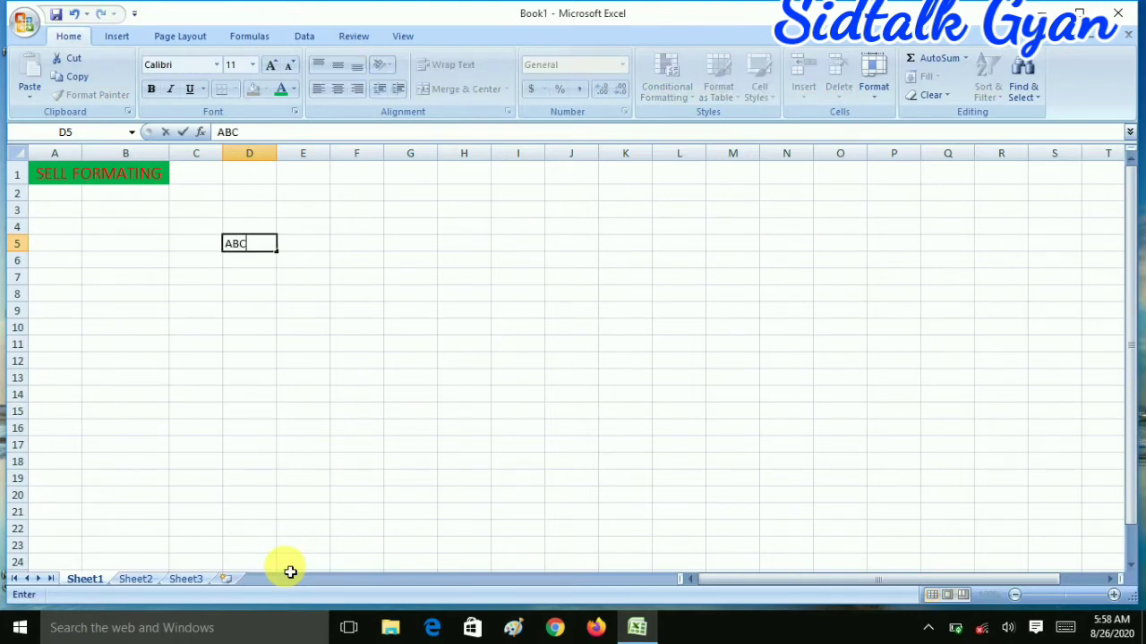
{"action": "key", "text": "Return"}
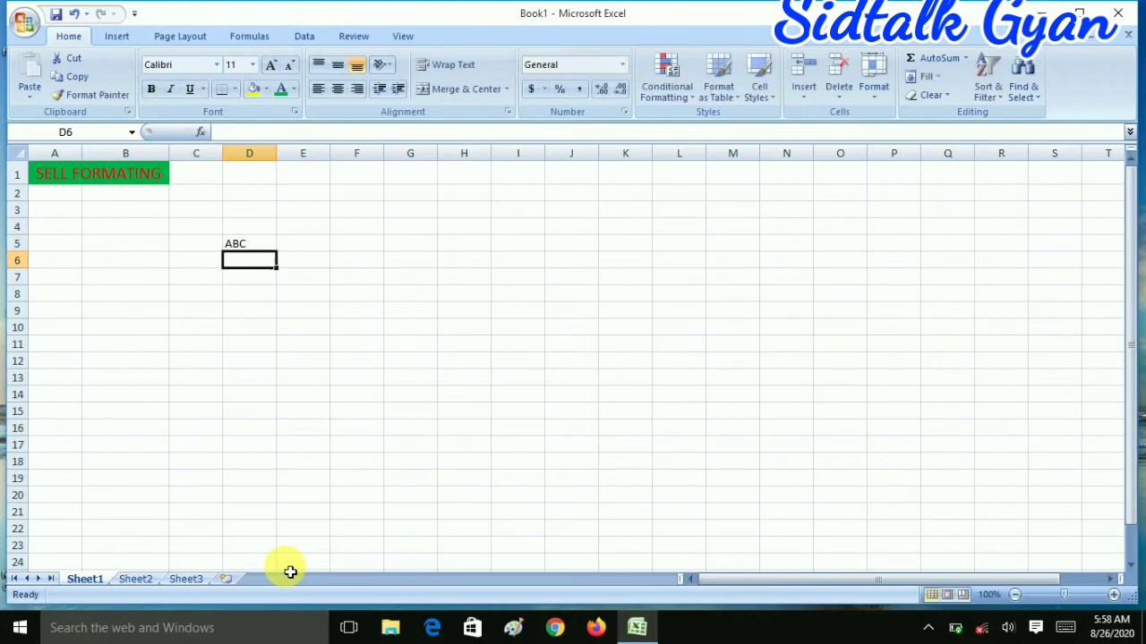
{"action": "type", "text": "123"}
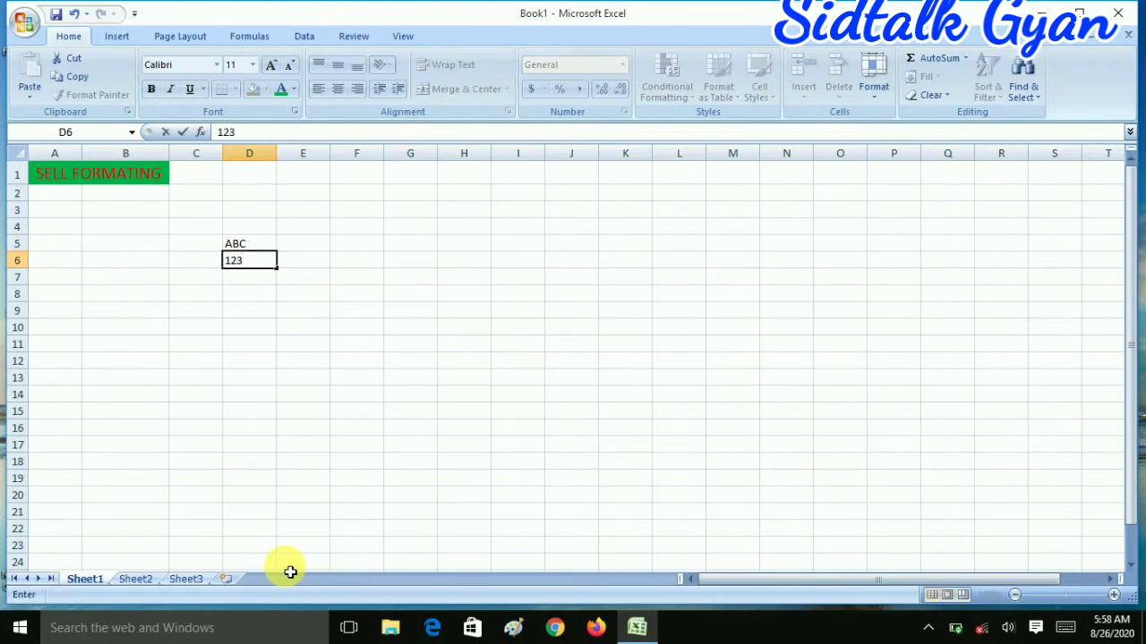
{"action": "key", "text": "Return"}
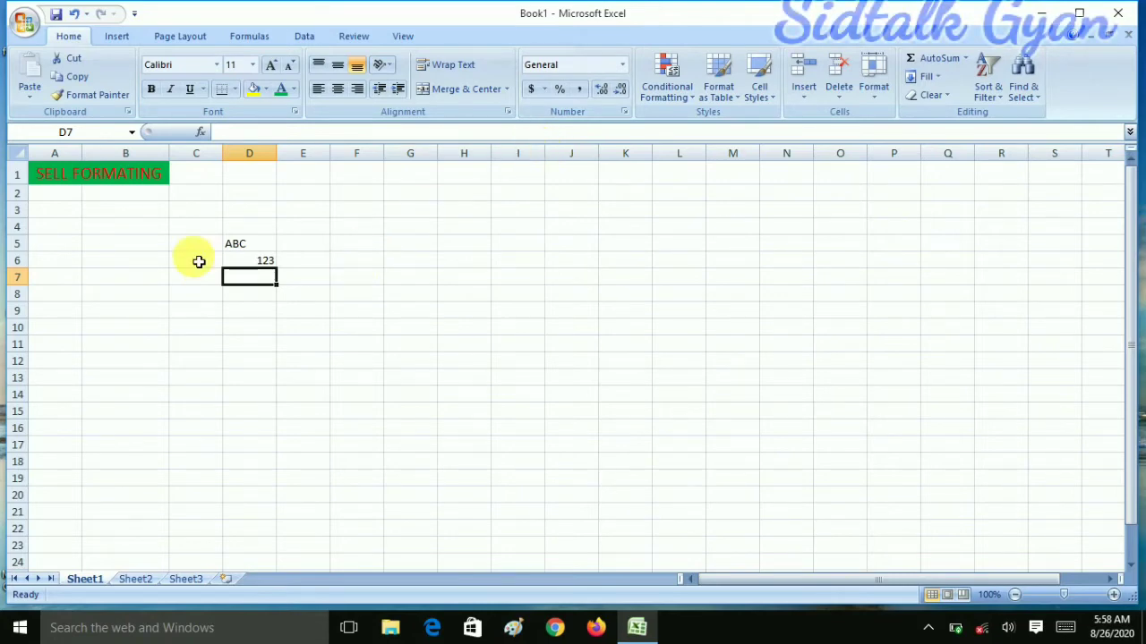
- Apply the Text number format to D6 so its 123 sits left-aligned
{"action": "left_click", "coordinate": [242, 265]}
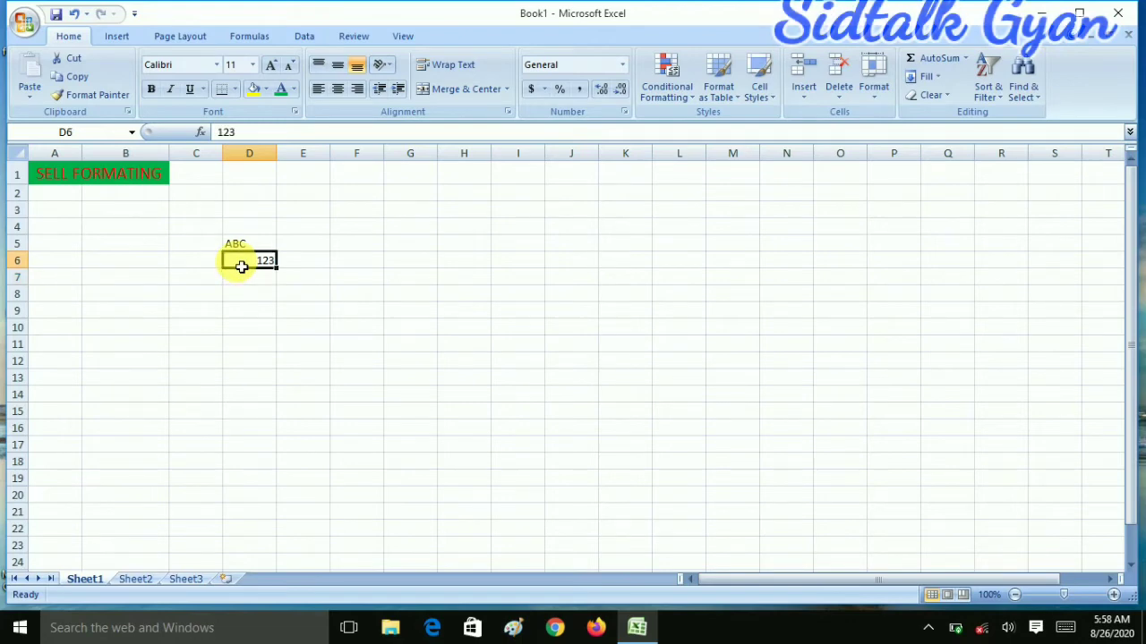
{"action": "left_click", "coordinate": [623, 65]}
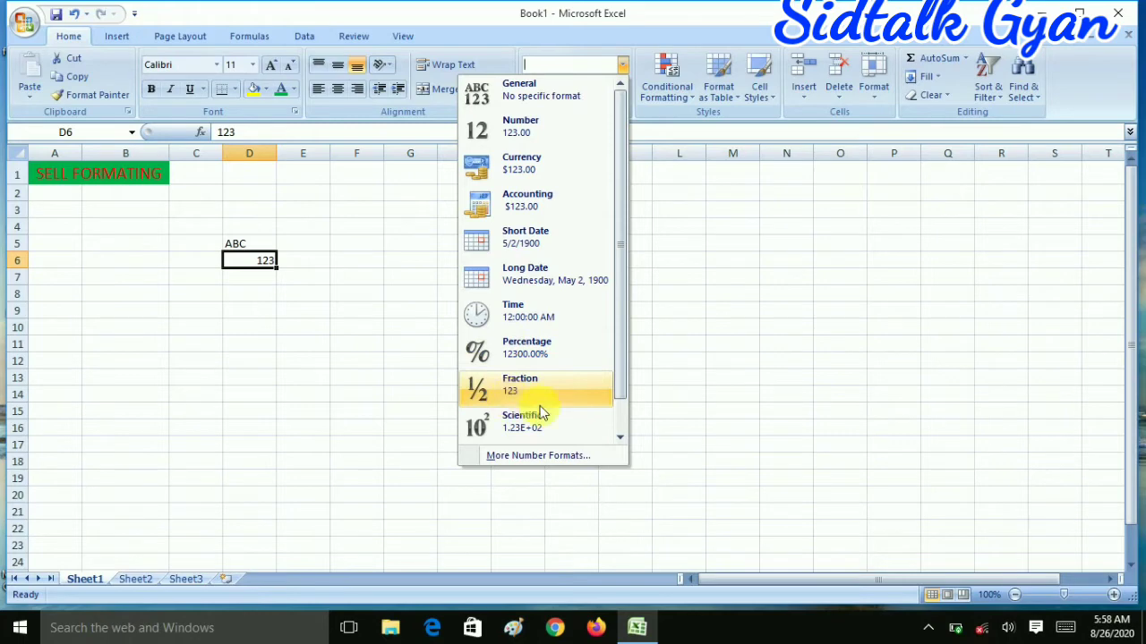
{"action": "left_click", "coordinate": [623, 422]}
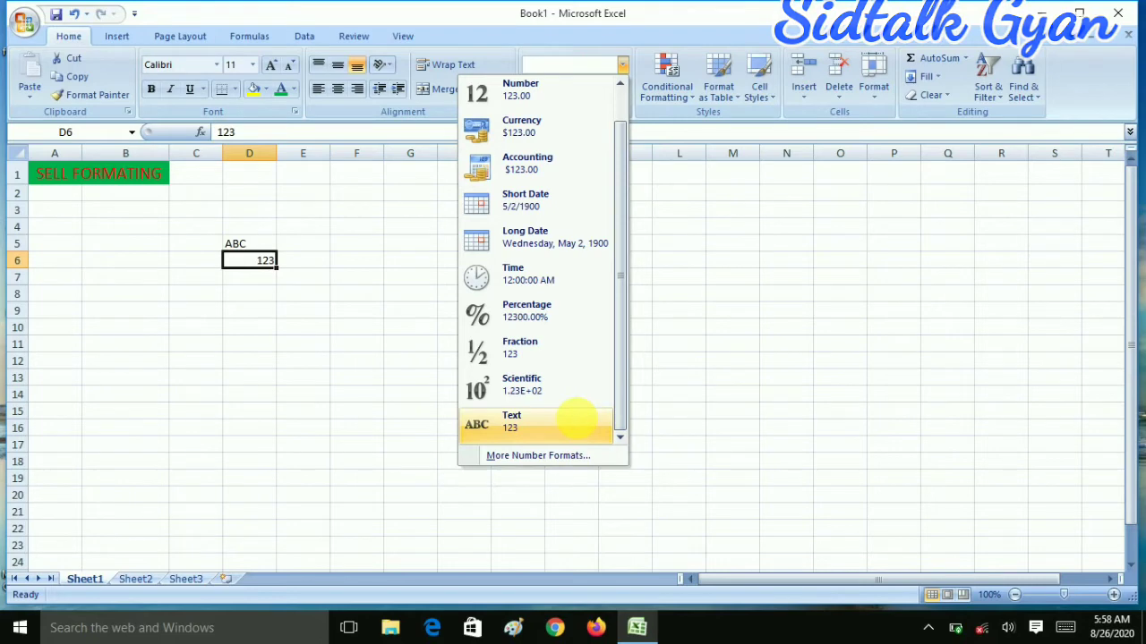
{"action": "left_click", "coordinate": [576, 421]}
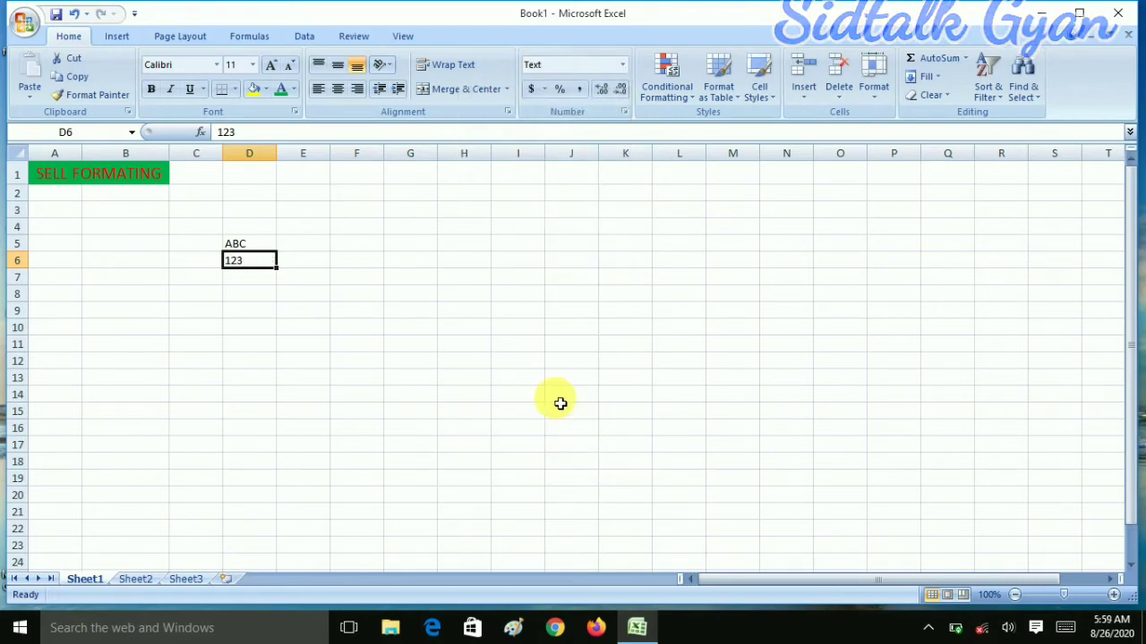
{"action": "left_click", "coordinate": [252, 247]}
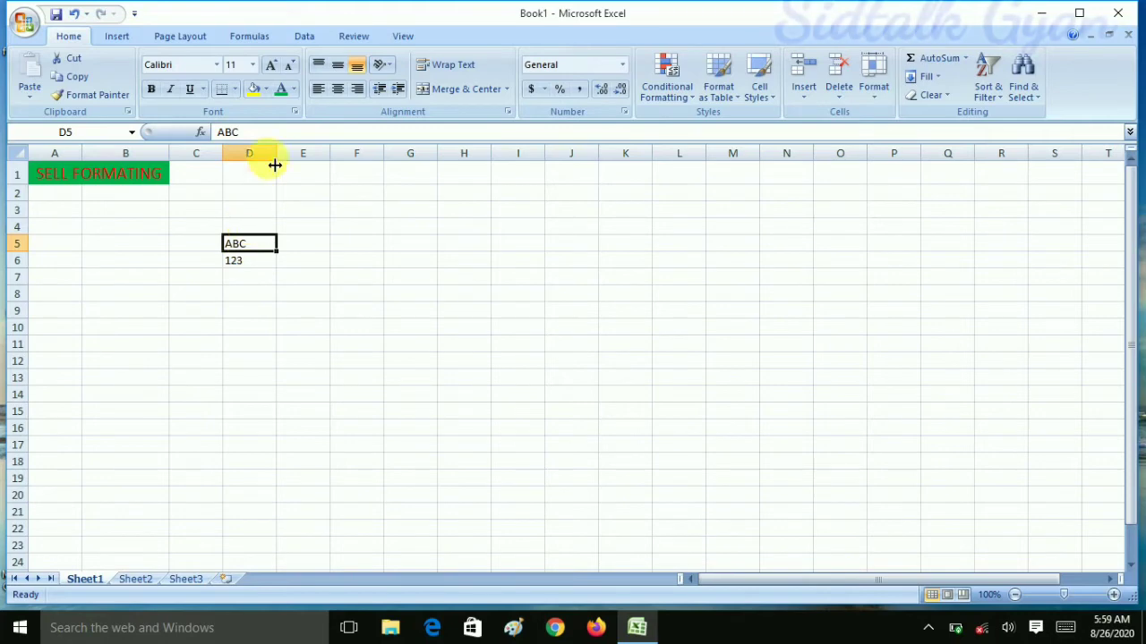
- Color the ABC in D5 red using the Standard Colors font palette
{"action": "left_click", "coordinate": [292, 91]}
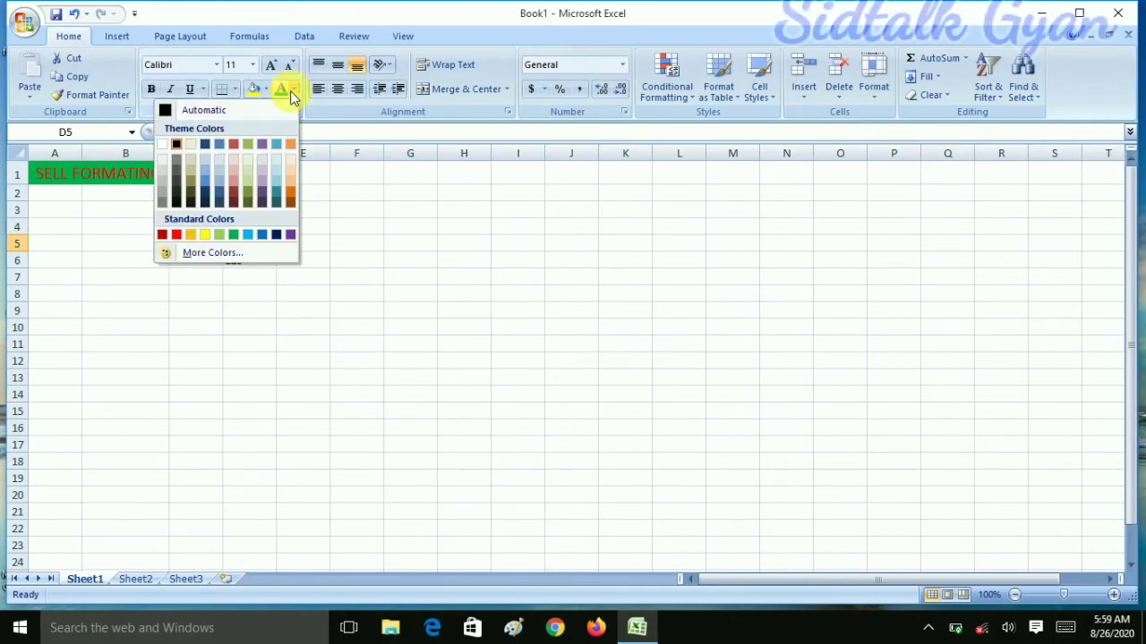
{"action": "left_click", "coordinate": [179, 238]}
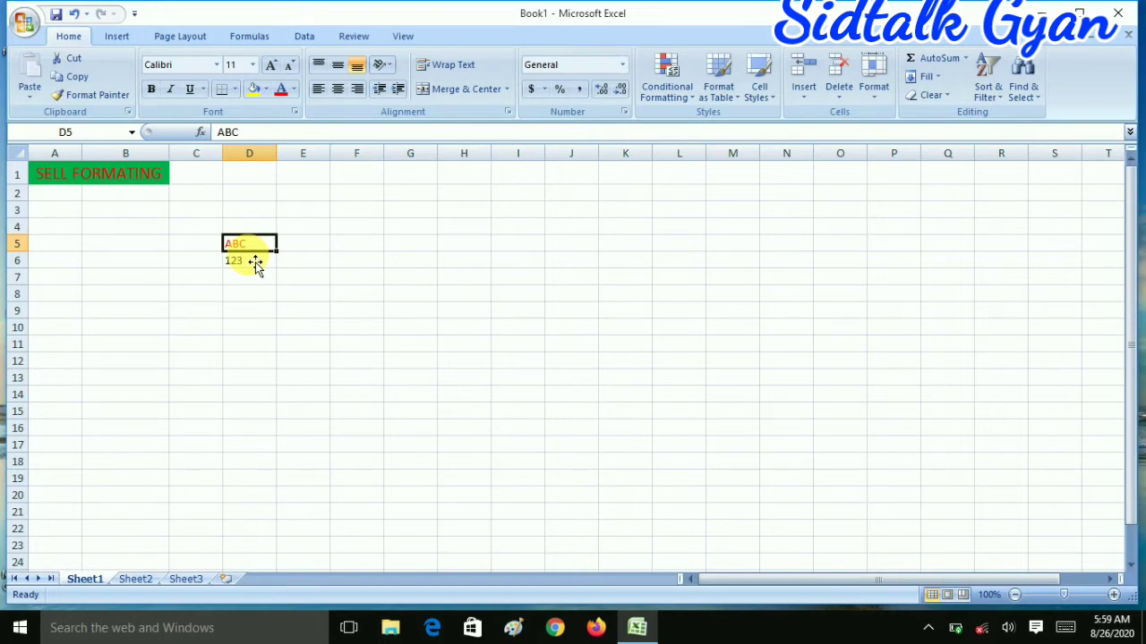
{"action": "left_click", "coordinate": [254, 264]}
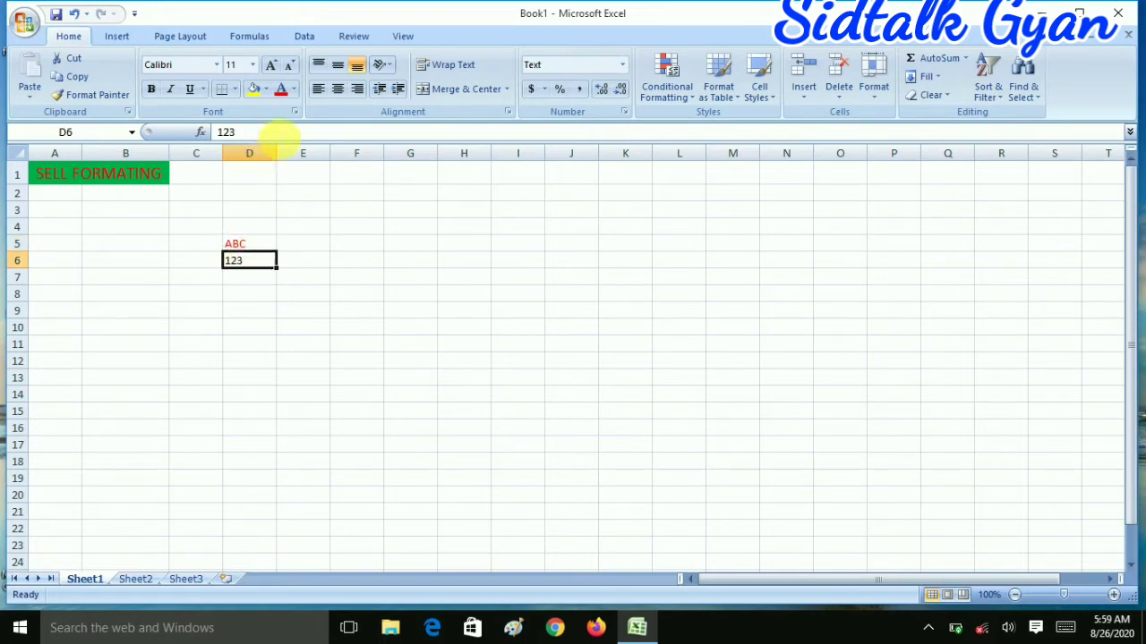
- Give D6 a green fill color and make its 123 bold
{"action": "left_click", "coordinate": [265, 93]}
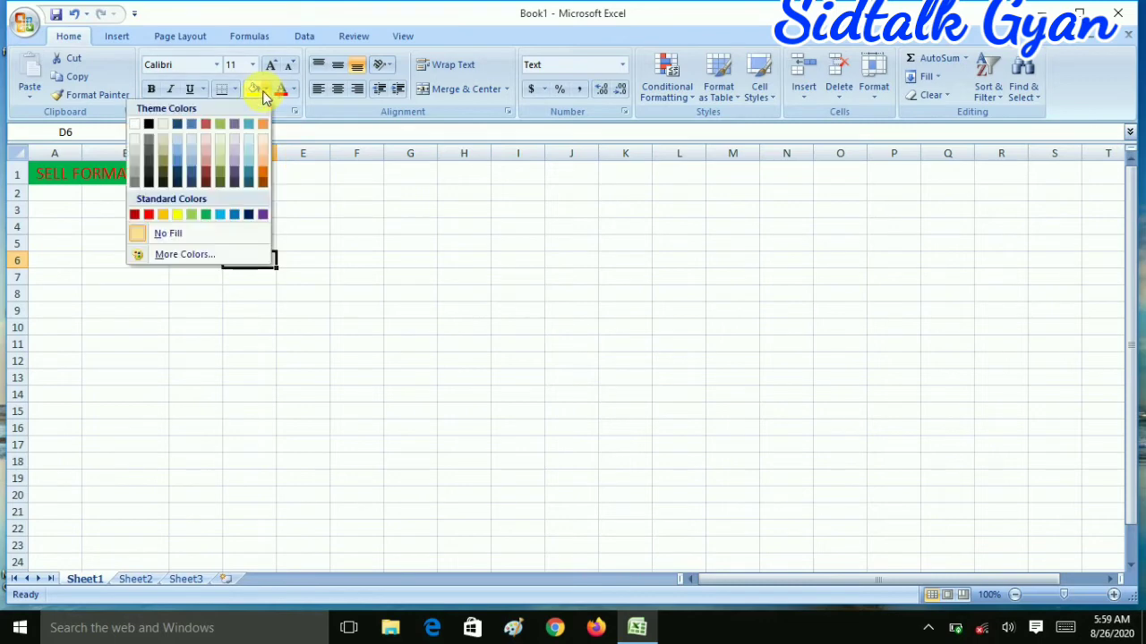
{"action": "left_click", "coordinate": [206, 215]}
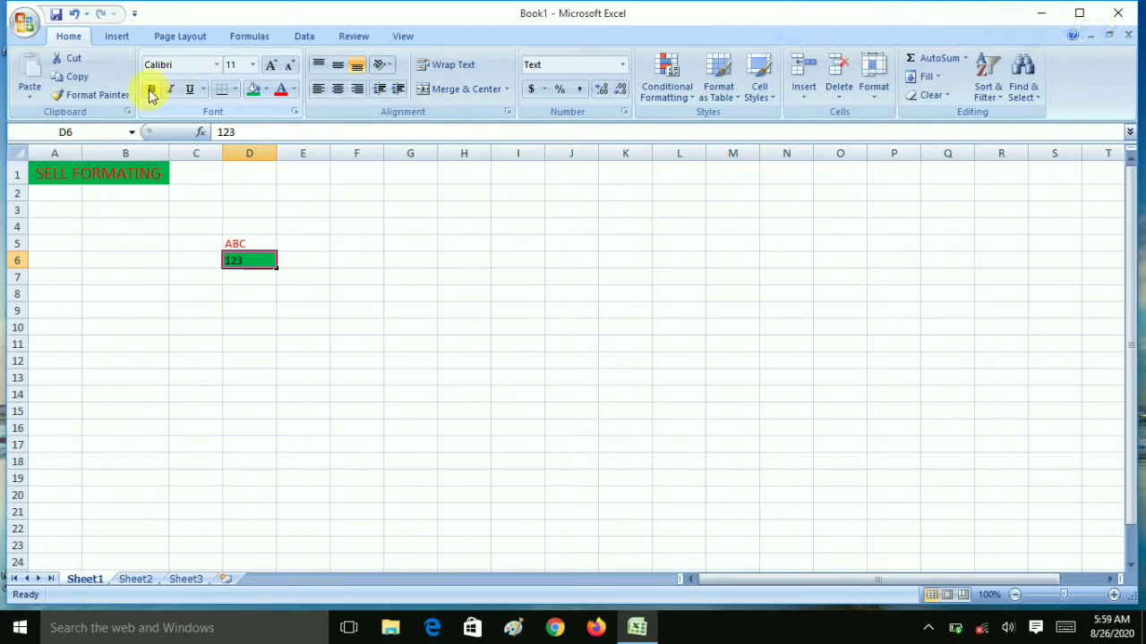
{"action": "left_click", "coordinate": [151, 90]}
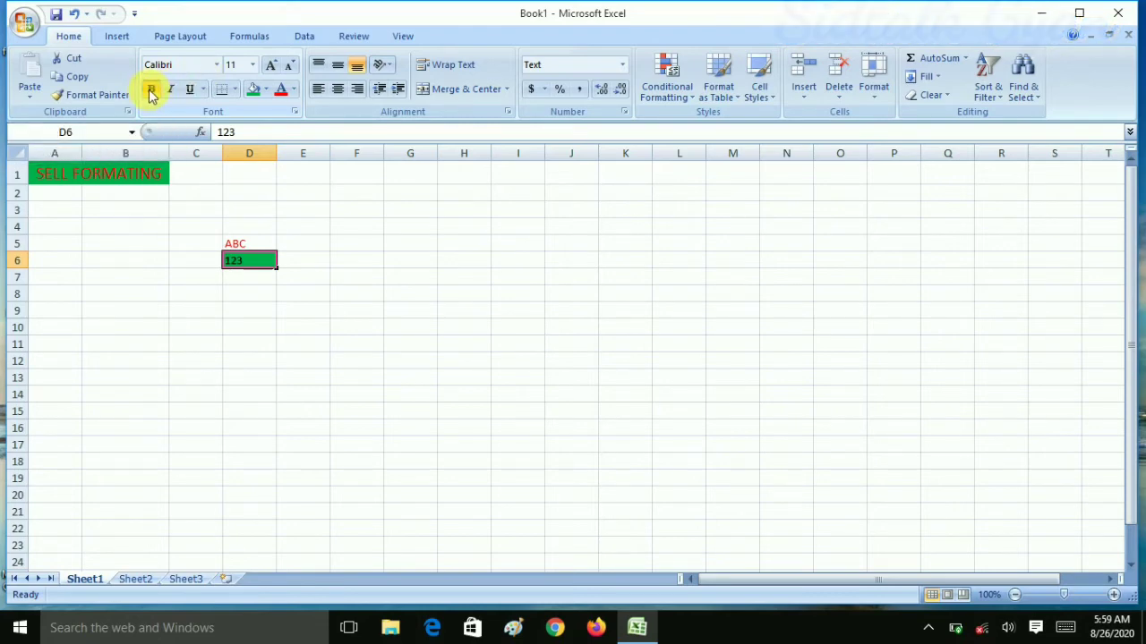
{"action": "left_click", "coordinate": [218, 68]}
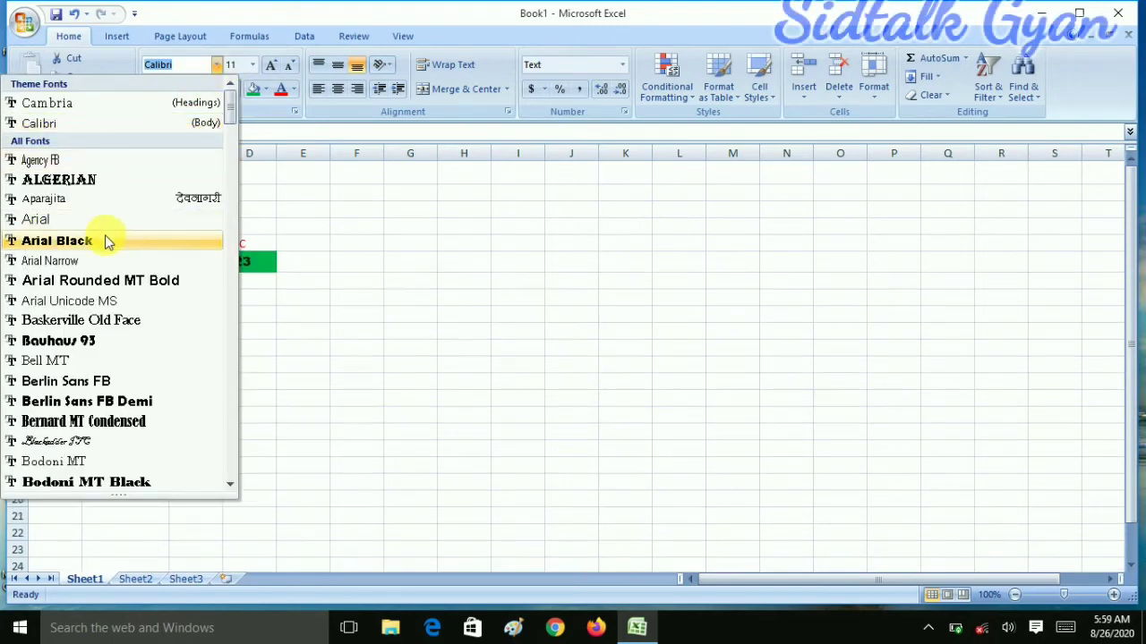
- Set D6 to Arial Rounded MT Bold at size 26 and widen column D to fit
{"action": "left_click", "coordinate": [91, 284]}
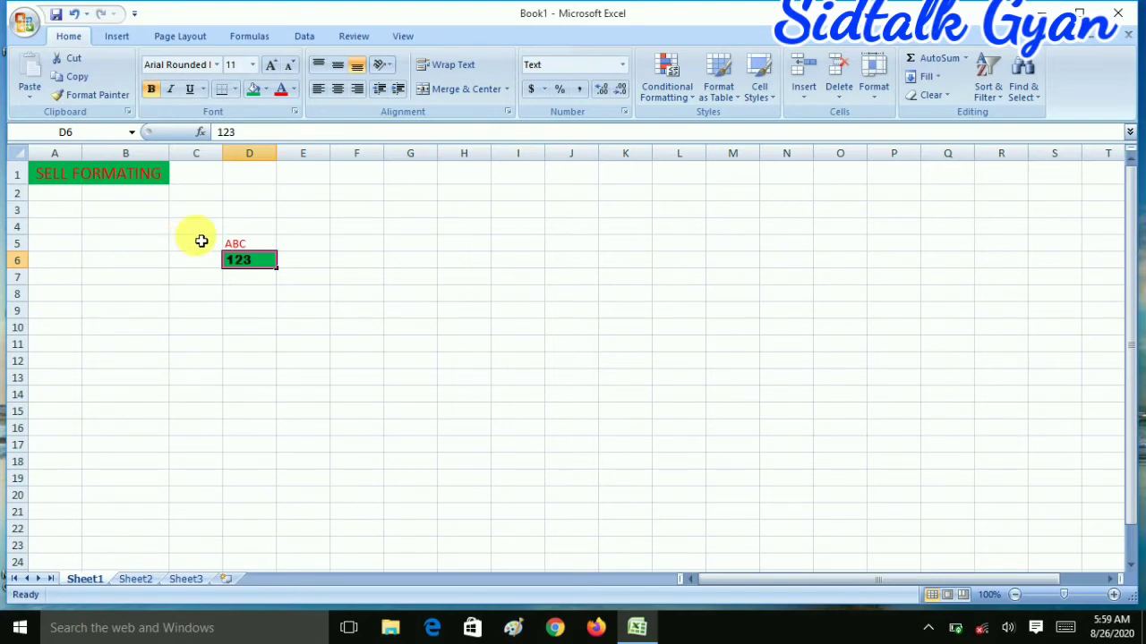
{"action": "left_click", "coordinate": [271, 67]}
{"action": "left_click", "coordinate": [271, 67]}
{"action": "left_click", "coordinate": [271, 67]}
{"action": "left_click", "coordinate": [272, 67]}
{"action": "left_click", "coordinate": [271, 67]}
{"action": "left_click", "coordinate": [271, 67]}
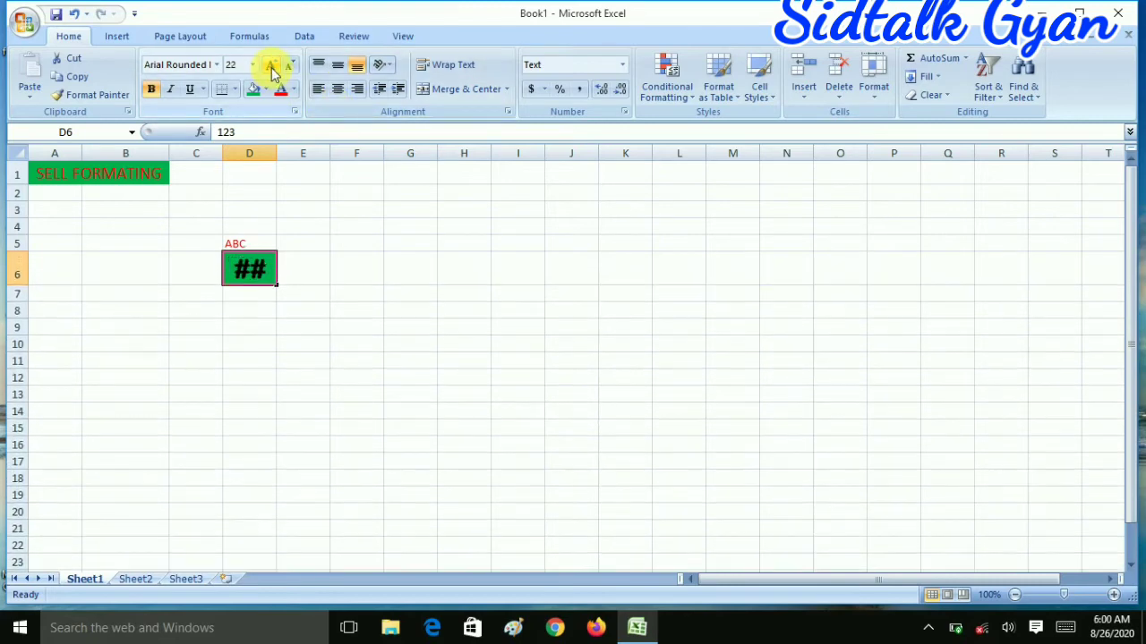
{"action": "left_click", "coordinate": [271, 68]}
{"action": "left_click", "coordinate": [272, 67]}
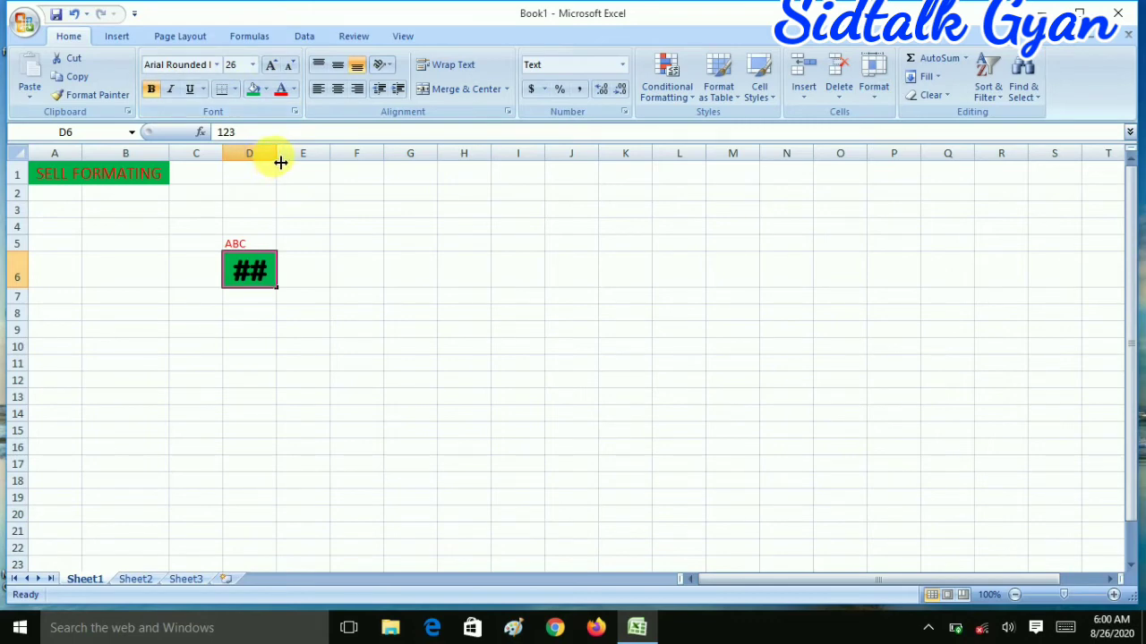
{"action": "left_click_drag", "start_coordinate": [281, 161], "coordinate": [343, 155]}
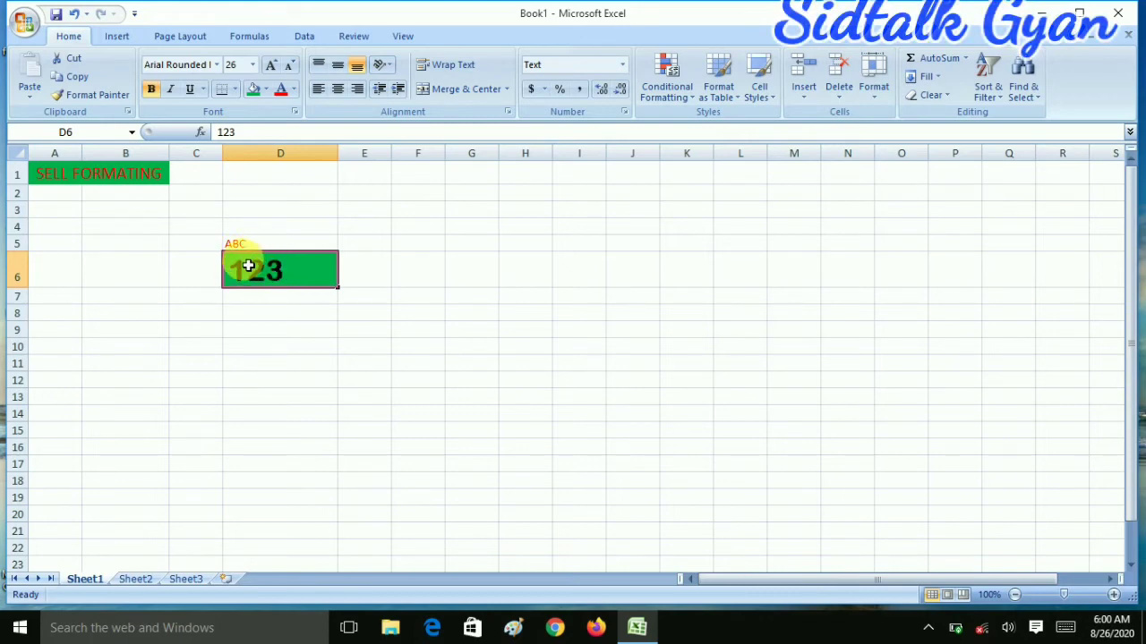
- Copy D6's formatting onto D5 with Format Painter, then pick it up from D6 again
{"action": "left_click", "coordinate": [98, 94]}
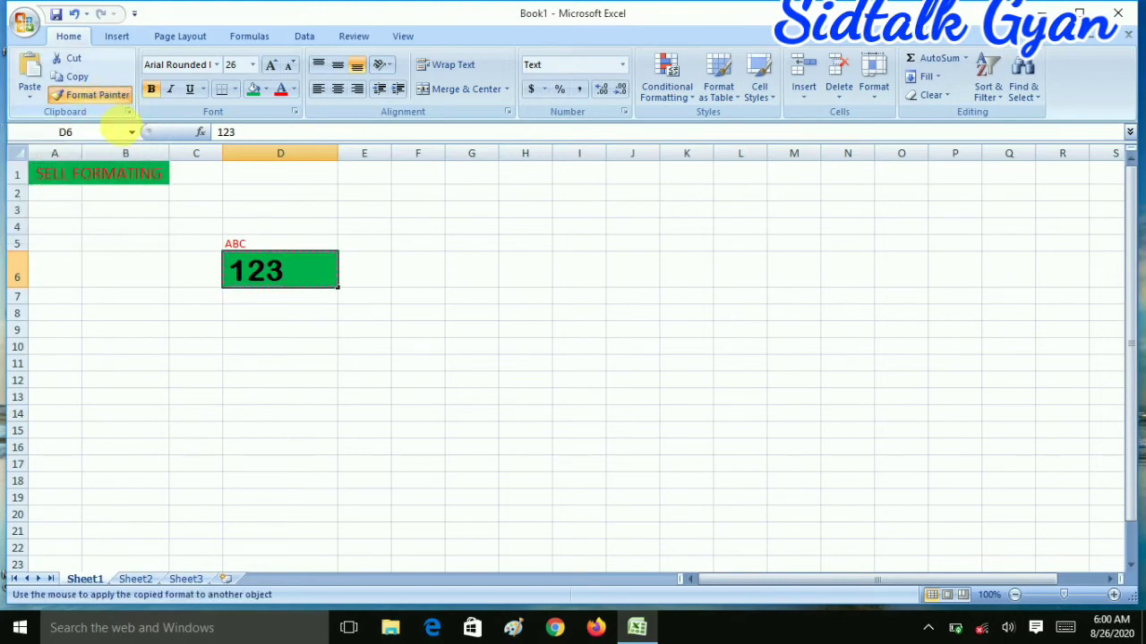
{"action": "left_click", "coordinate": [243, 247]}
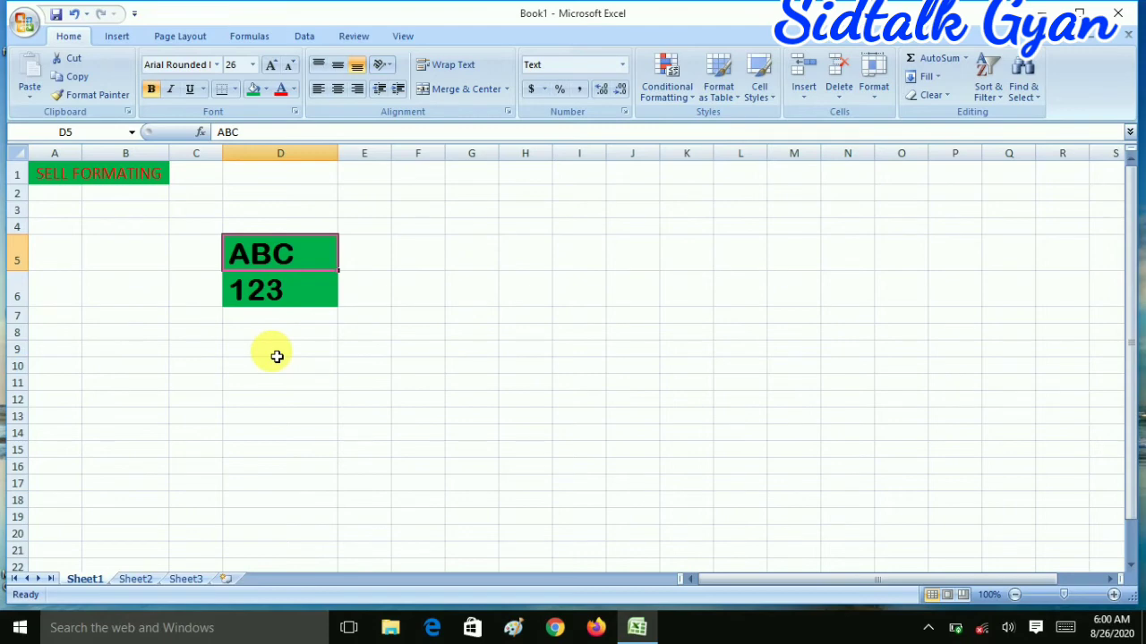
{"action": "left_click", "coordinate": [279, 294]}
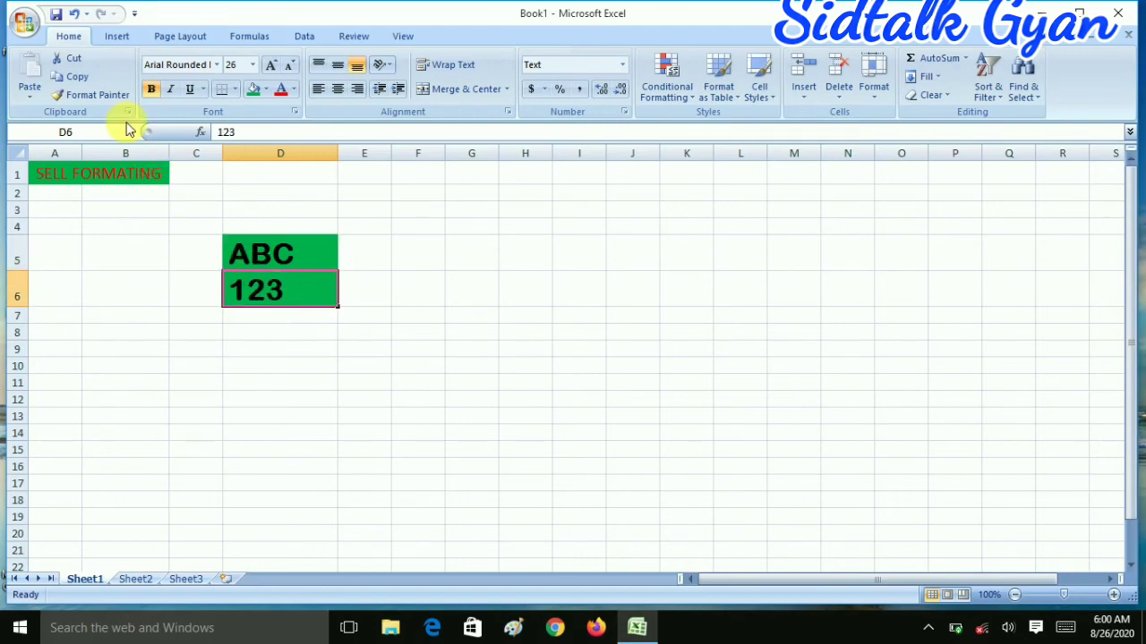
{"action": "left_click", "coordinate": [97, 96]}
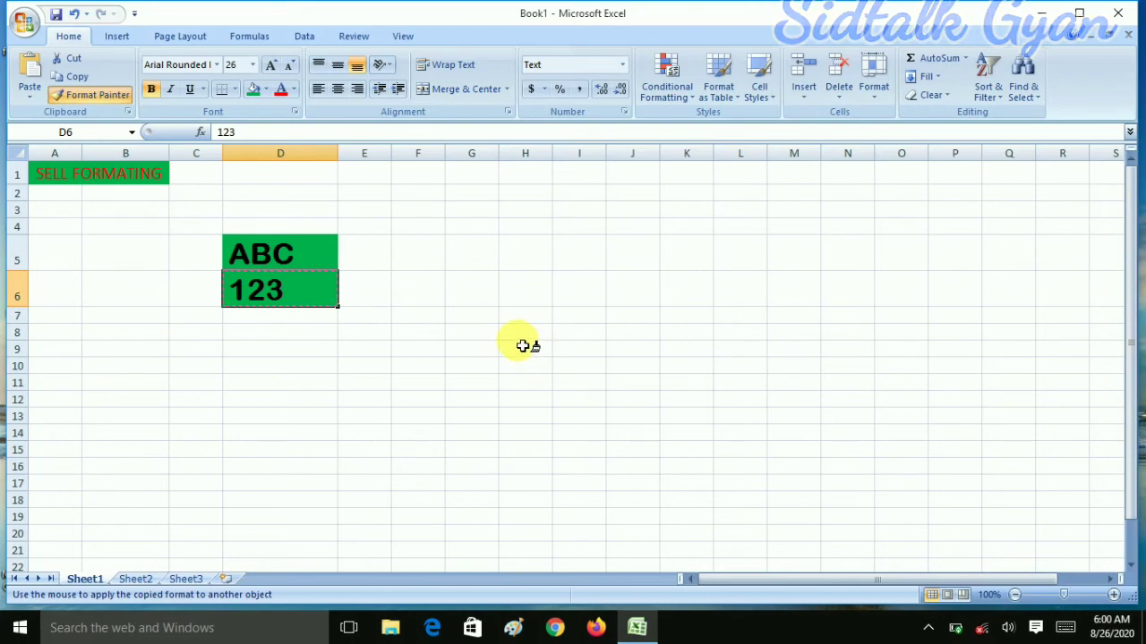
- Paint D6's green, size-26 formatting across H9:P19 and scroll to review it
{"action": "left_click_drag", "start_coordinate": [523, 352], "coordinate": [821, 523]}
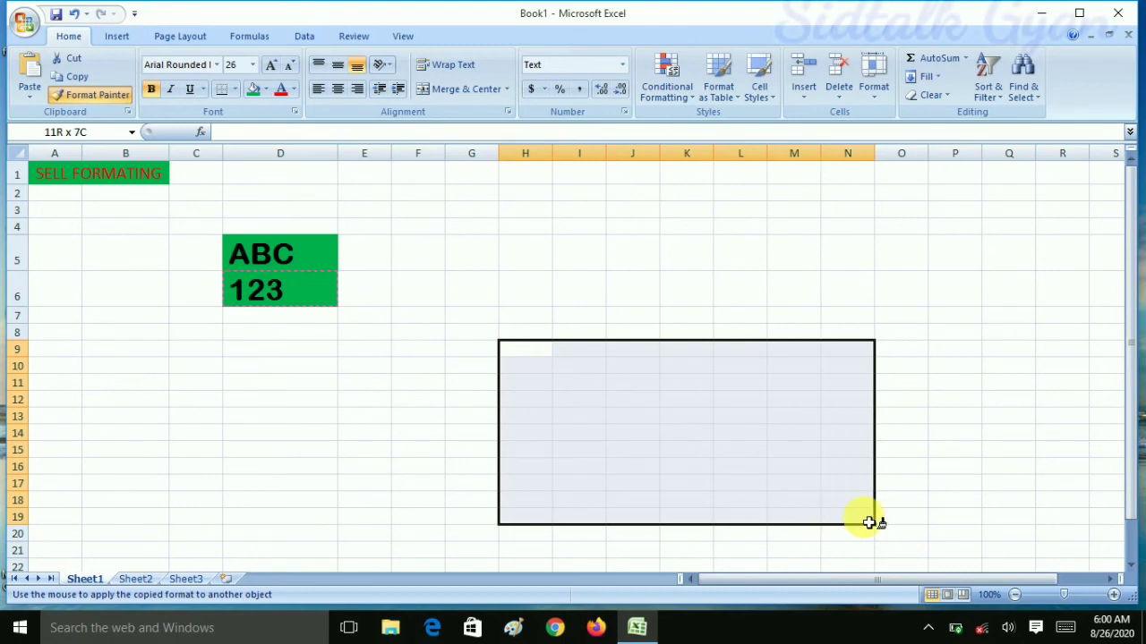
{"action": "left_click_drag", "start_coordinate": [821, 523], "coordinate": [940, 523]}
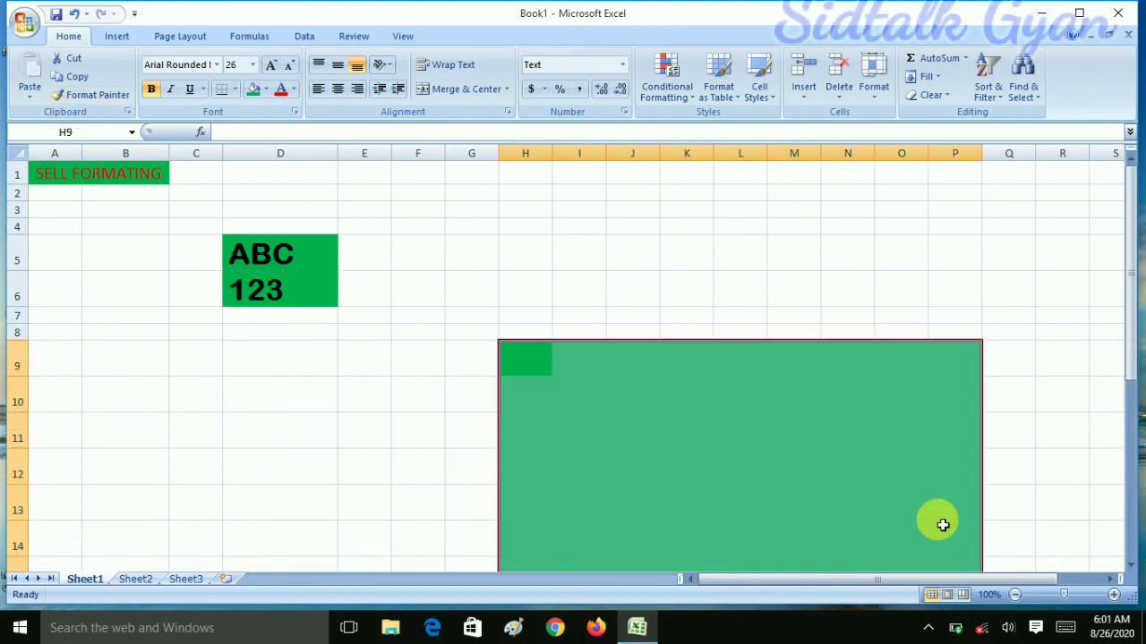
{"action": "left_click", "coordinate": [1130, 483]}
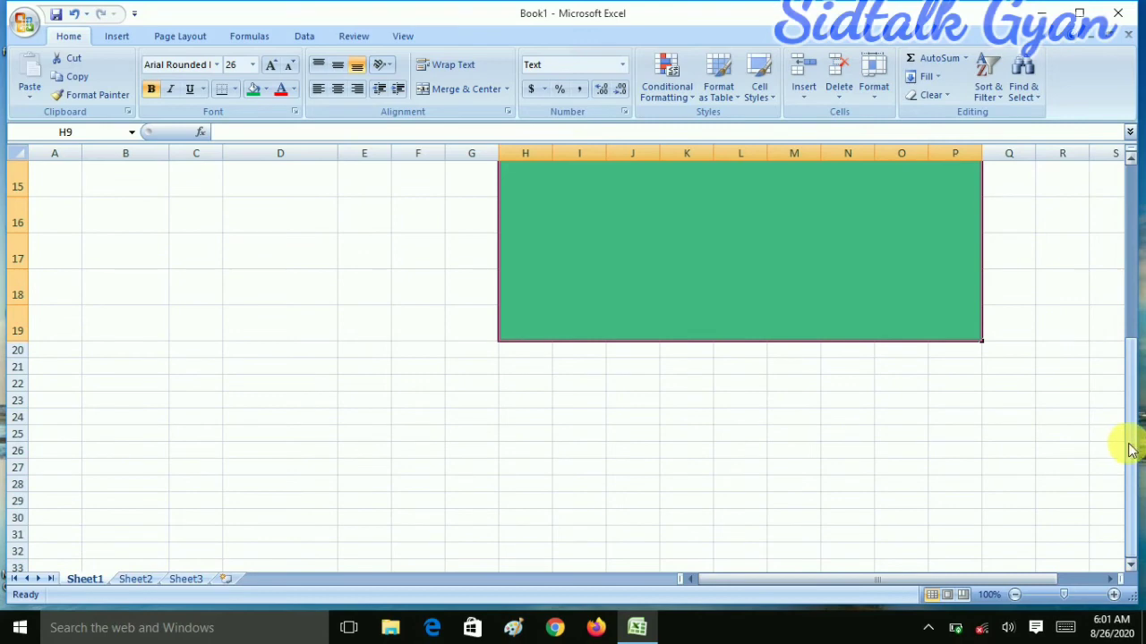
{"action": "left_click_drag", "start_coordinate": [1129, 448], "coordinate": [1129, 288]}
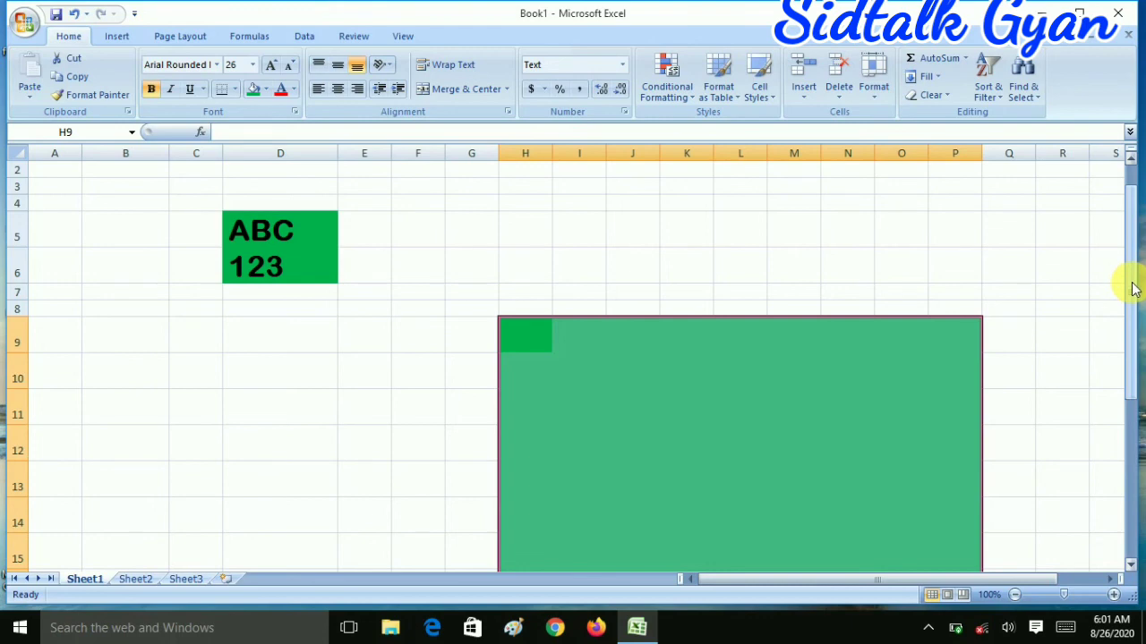
{"action": "mouse_move", "coordinate": [1132, 289]}
{"action": "left_mouse_down"}
{"action": "mouse_move", "coordinate": [1128, 430]}
{"action": "mouse_move", "coordinate": [1130, 283]}
{"action": "left_mouse_up"}
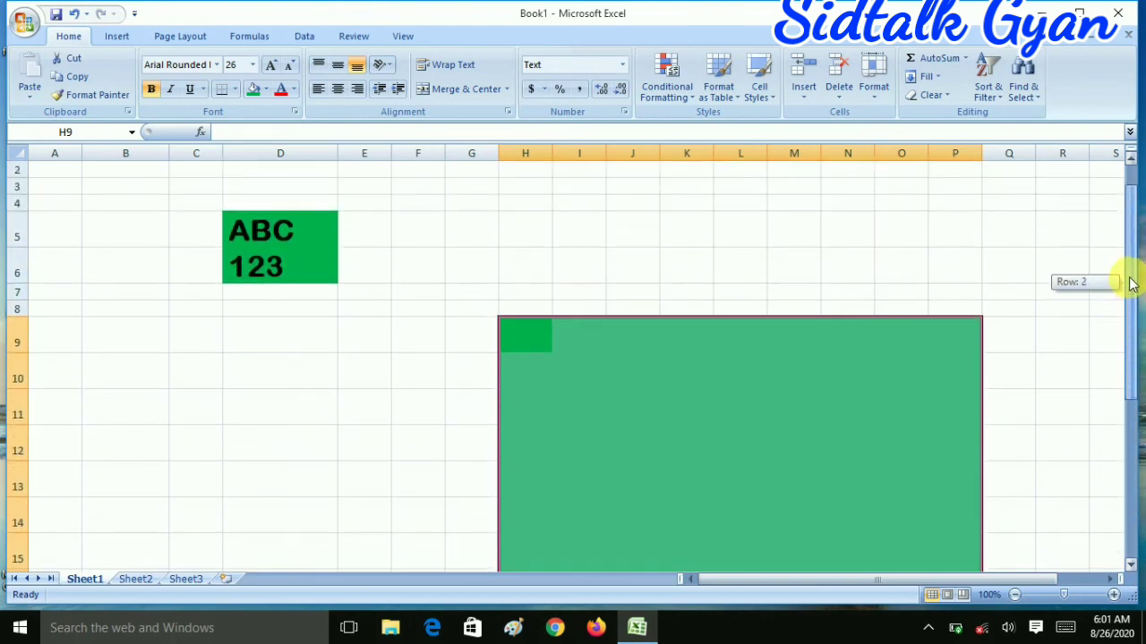